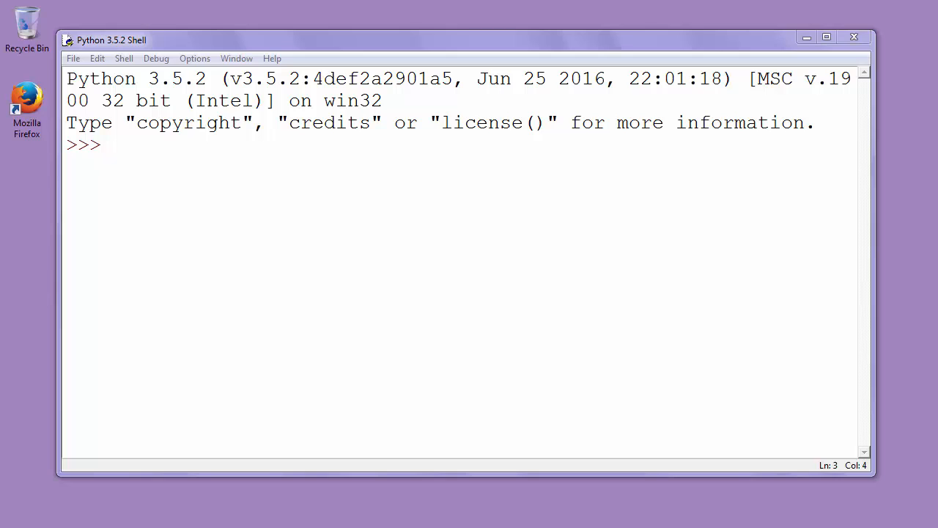
Start my_list = [...] with six empty quoted placeholders and move into the first one.
left_click(277, 229)
type("m")
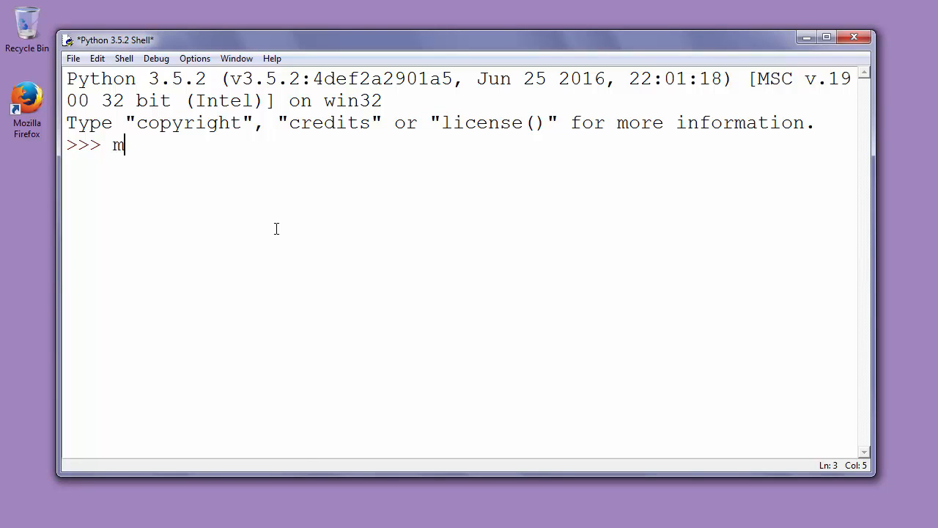
type("y_list = ")
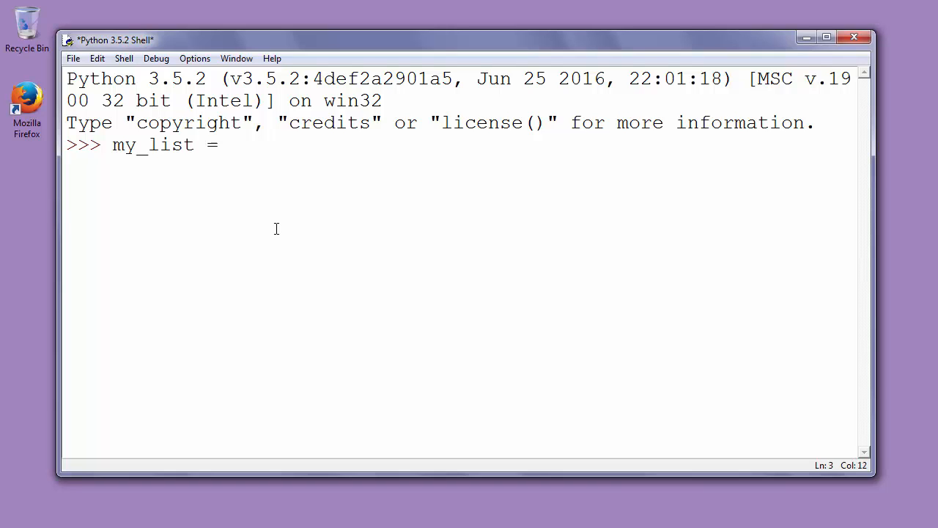
type("[")
key("BackSpace")
right_click(257, 149)
left_click(242, 143)
type("[]")
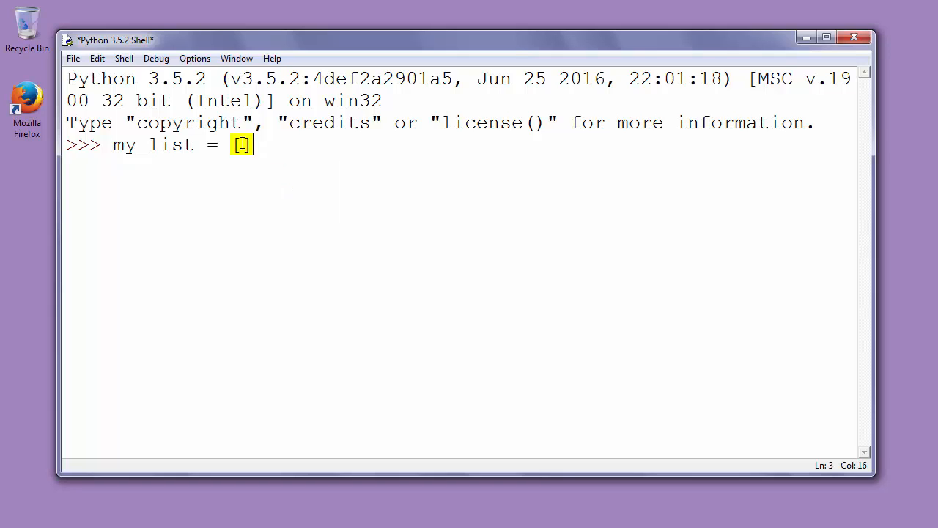
type("''")
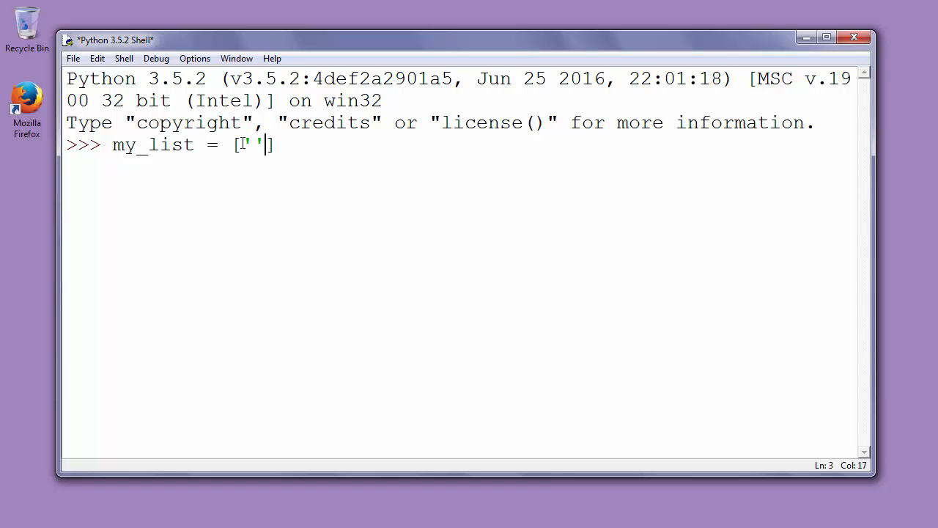
type(",'',")
type("'',''")
type(",'','',")
type("''")
key("Left")
left_click(244, 144)
key("Right")
key("Right")
type("py")
Fill the placeholders with the letters 'p','y','t','h','o','n' one by one.
key("BackSpace")
key("Right")
key("Right")
key("Right")
key("Right")
type("y")
key("Right")
key("Right")
key("Right")
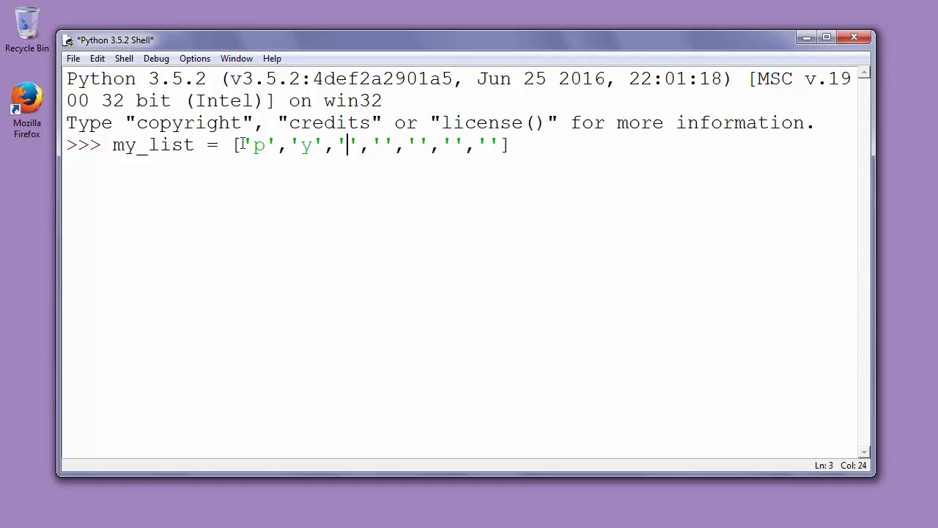
type("t")
key("Right")
key("Right")
key("Right")
key("Right")
key("Left")
type("h")
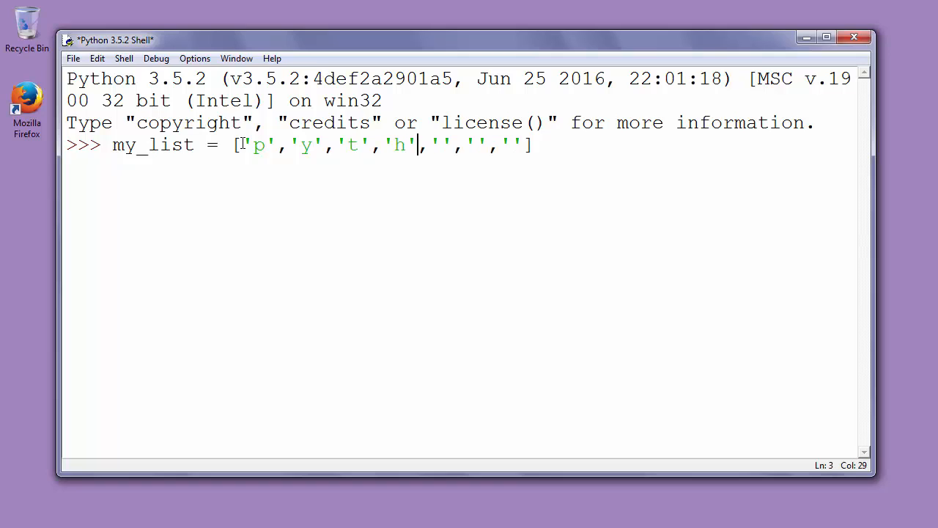
key("Right")
key("Right")
key("Right")
type("o")
key("Right")
key("Right")
key("Right")
type("n")
key("Right")
key("Right")
key("Right")
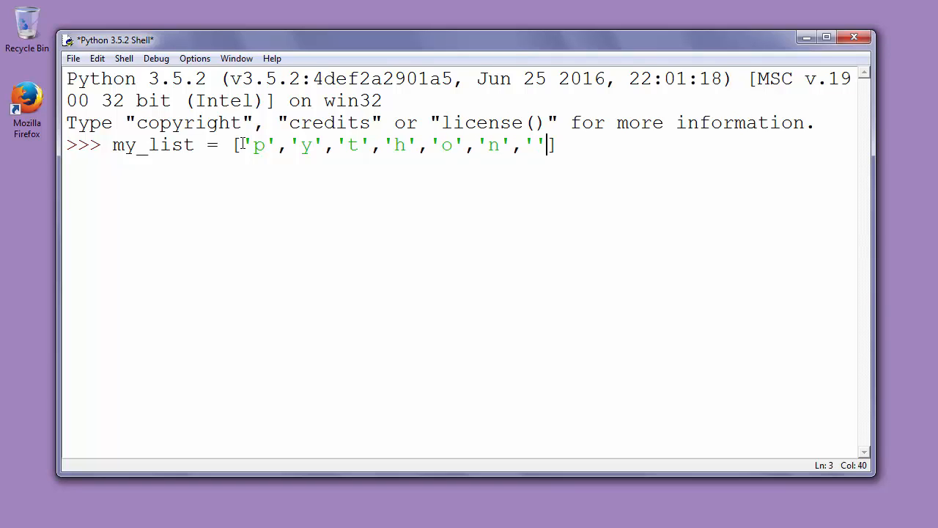
Remove the leftover empty string and trailing comma, then run the my_list definition.
key("BackSpace")
key("BackSpace")
key("BackSpace")
key("End")
key("Return")
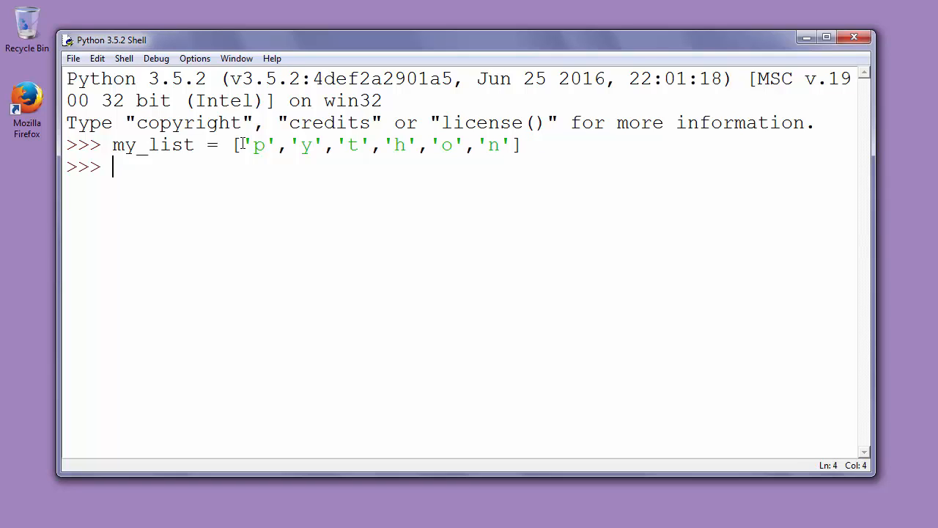
type("my_")
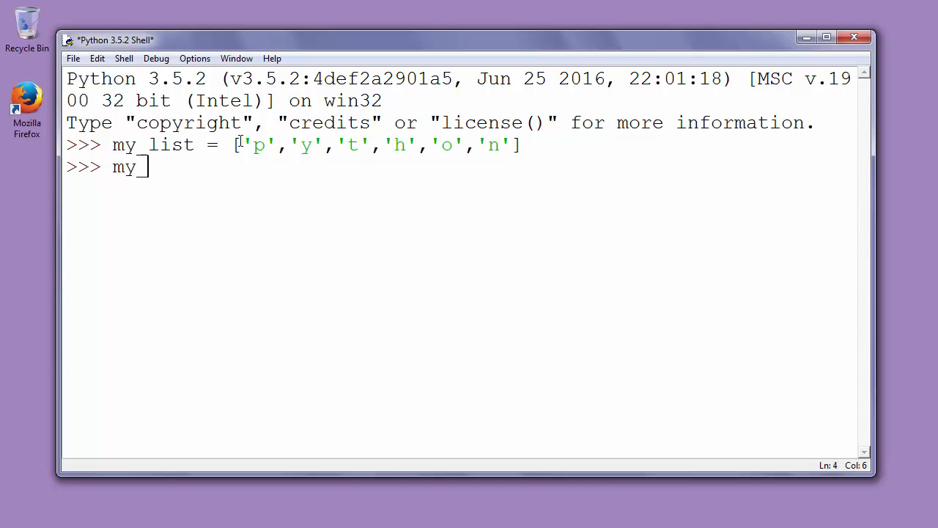
type("string")
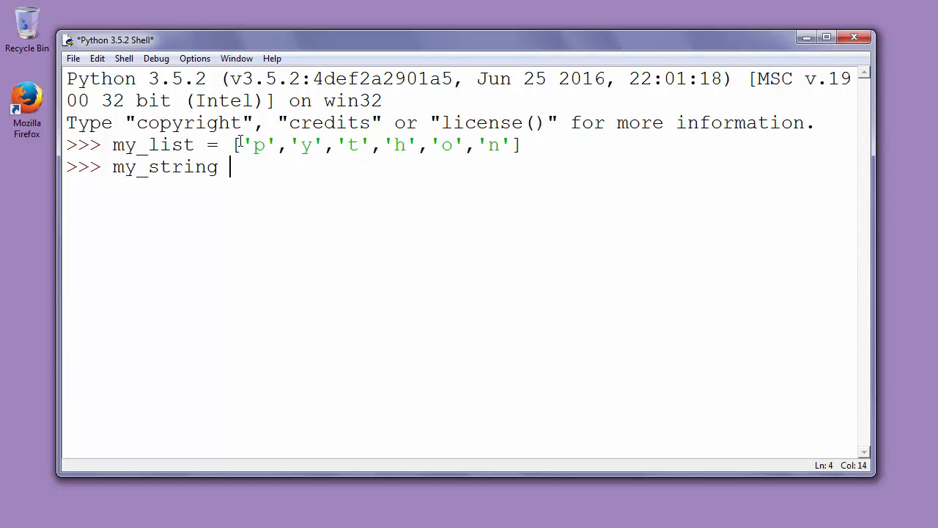
type(" =")
Write my_string = ''.join( with an empty-string separator, pointing out the six letters.
left_click_drag(242, 145, 511, 145)
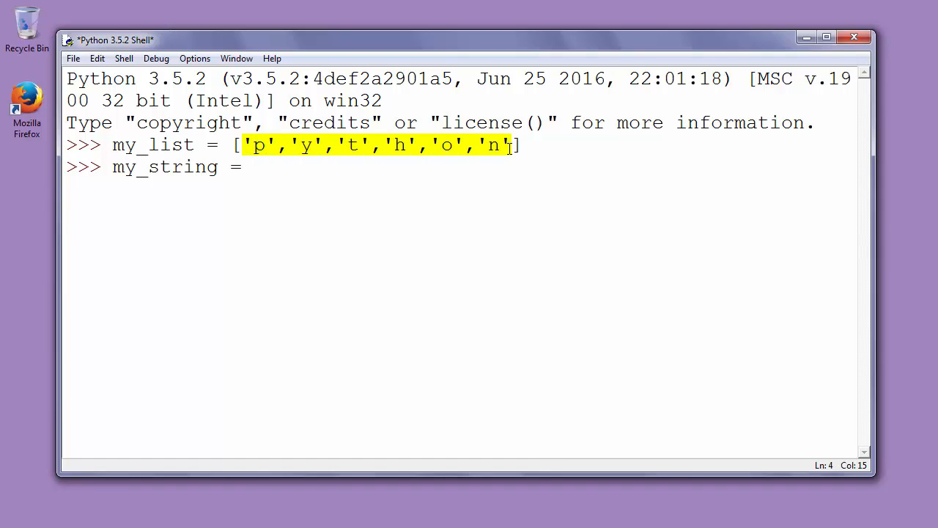
left_click(256, 167)
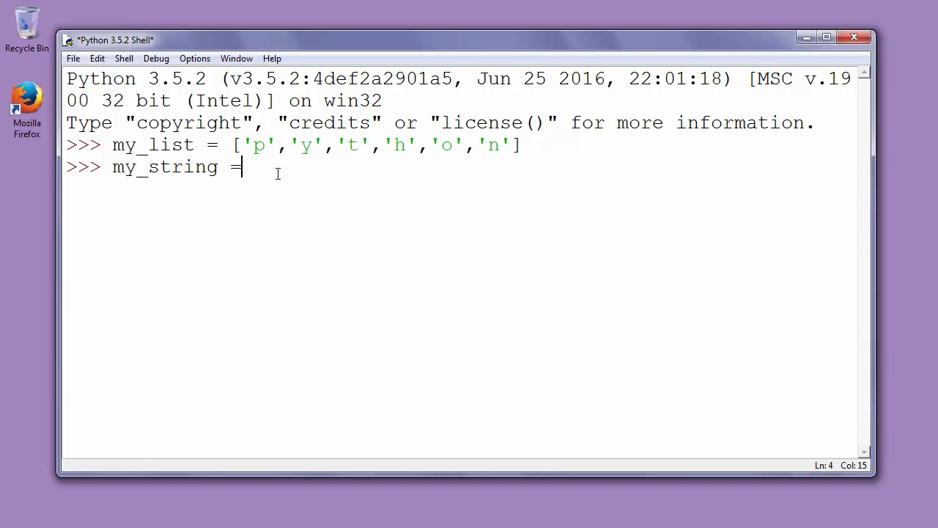
type(" ''.")
left_click_drag(258, 167, 277, 167)
key("End")
type("j")
key("BackSpace")
left_click_drag(257, 167, 277, 167)
left_click(296, 167)
type("join")
type("(")
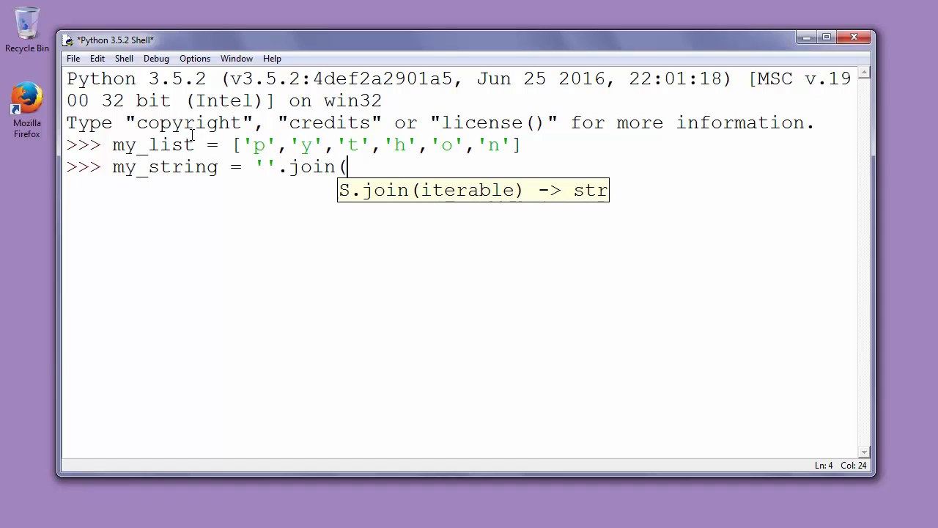
Copy the name my_list from the first line and paste it inside the join parentheses.
left_click_drag(113, 145, 195, 145)
right_click(178, 150)
left_click(199, 173)
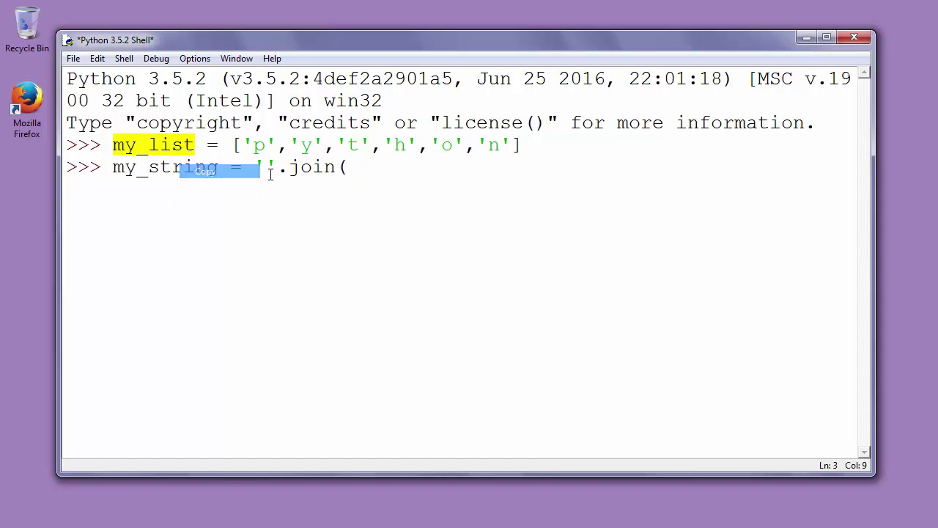
right_click(359, 170)
left_click(386, 210)
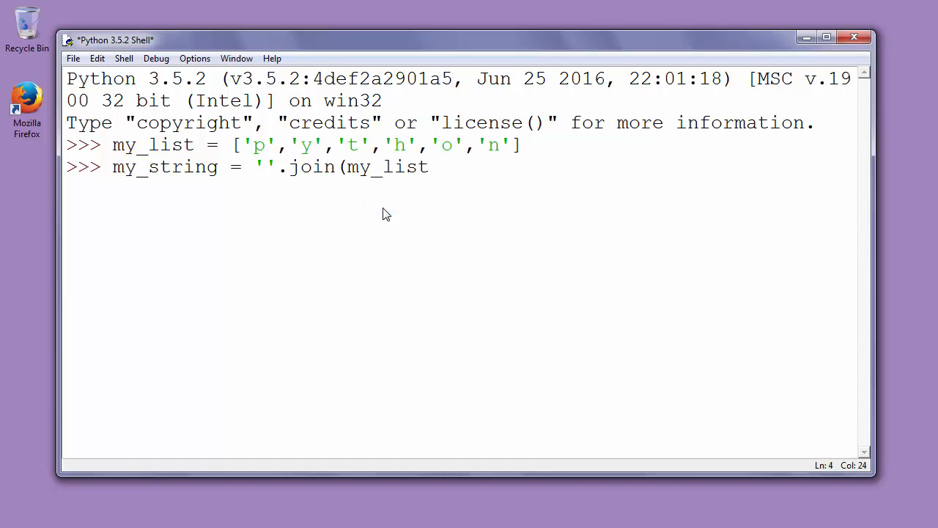
type(")")
left_click_drag(290, 167, 430, 167)
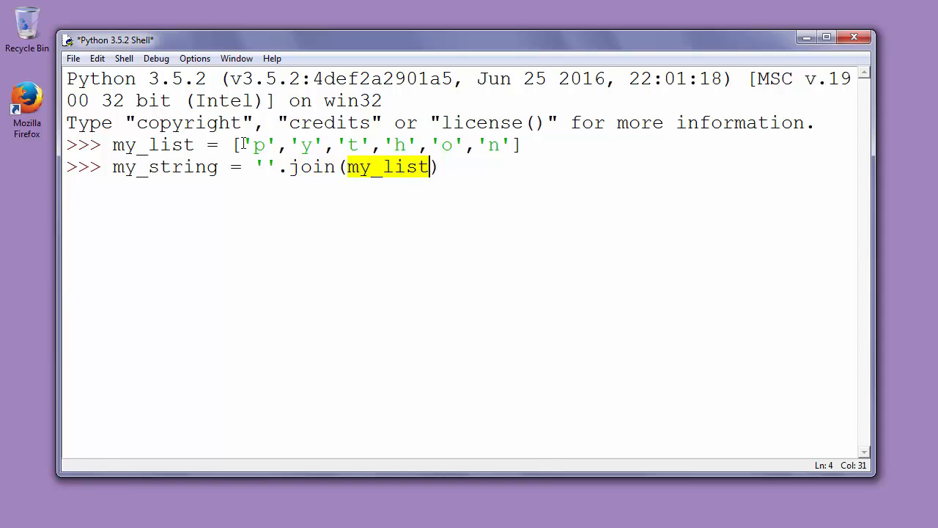
key("End")
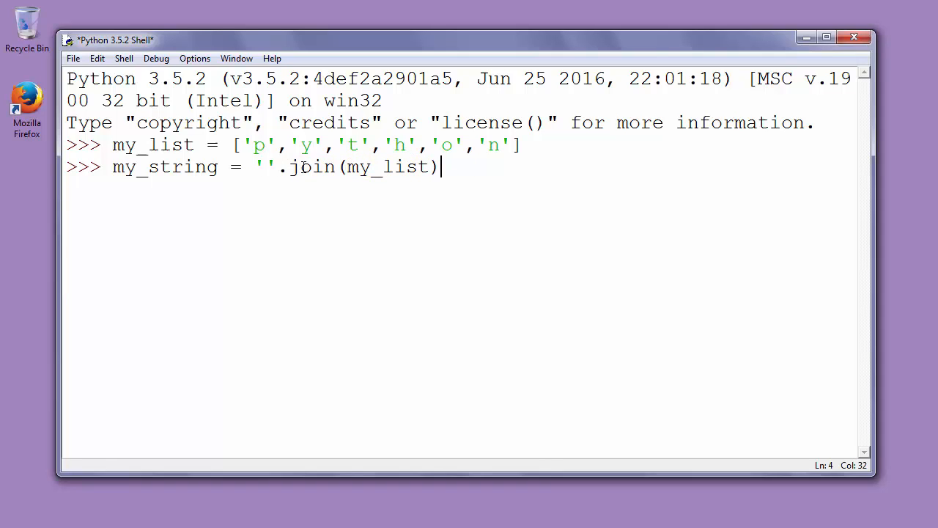
Run the join assignment, then evaluate my_string to display 'python'.
key("Return")
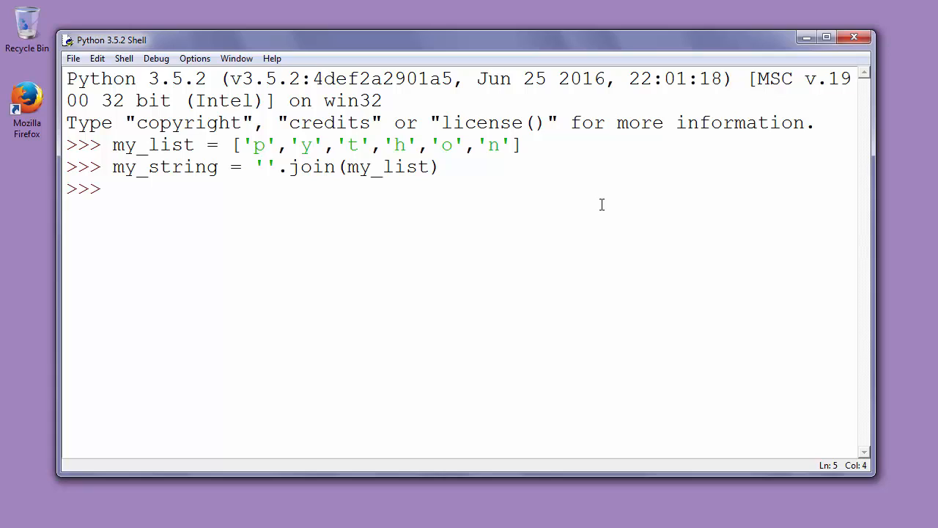
type("mt")
key("BackSpace")
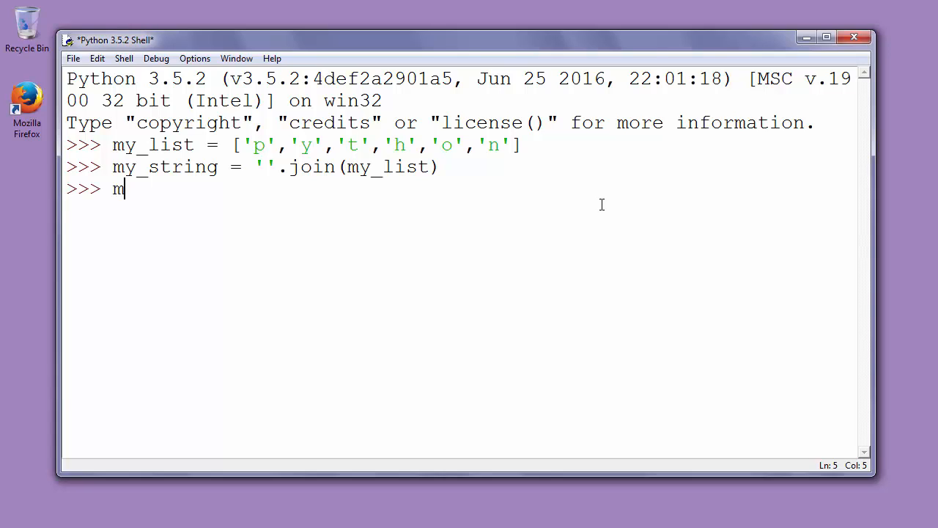
type("y_string")
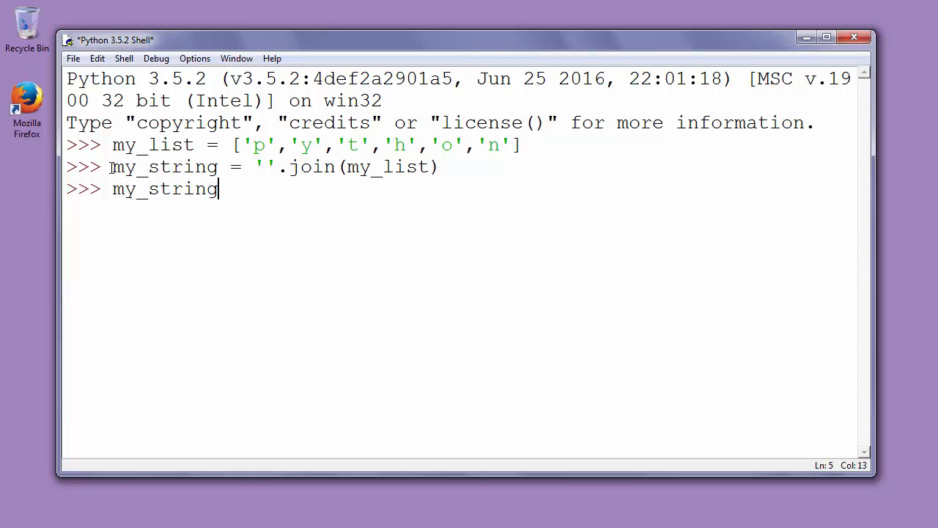
left_click_drag(112, 168, 218, 167)
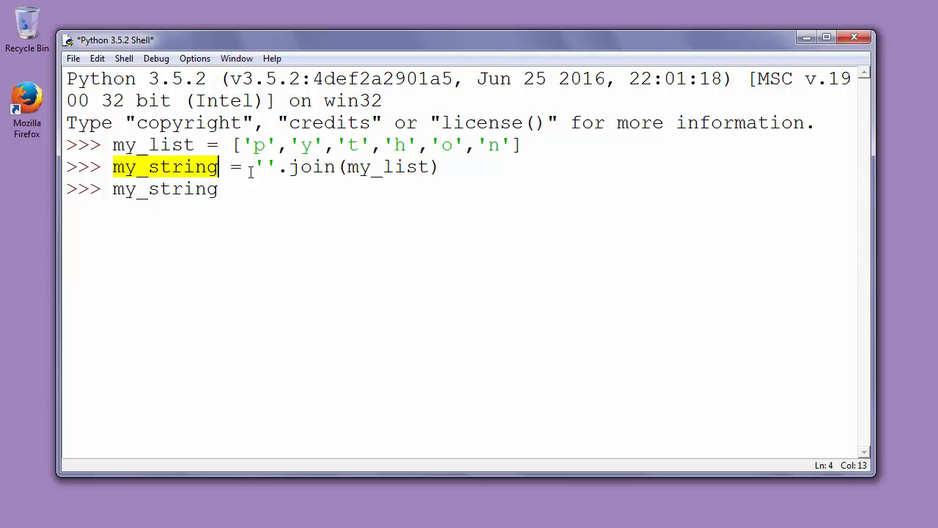
left_click_drag(244, 144, 511, 144)
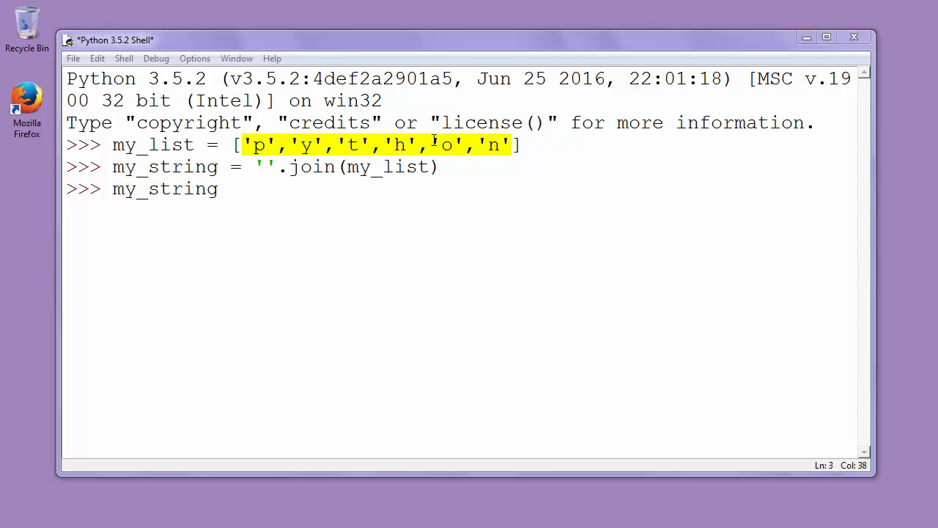
left_click(271, 189)
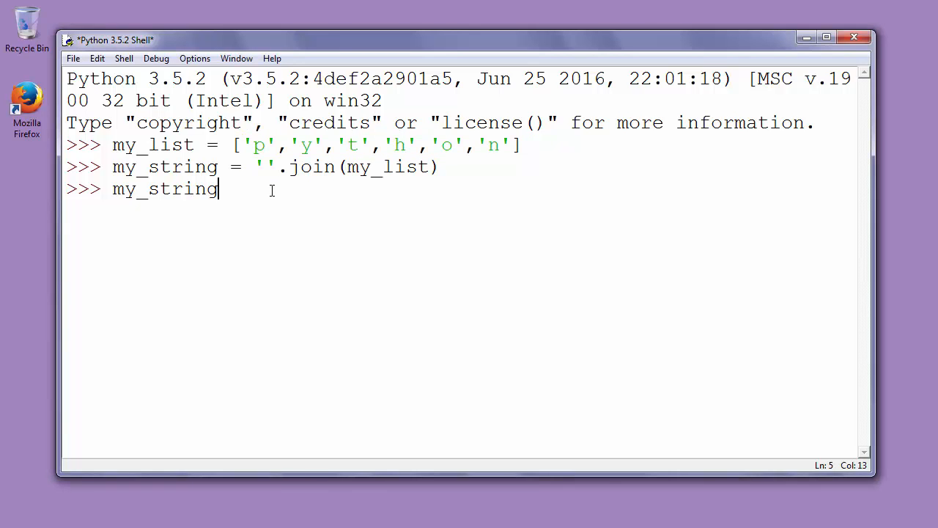
key("Return")
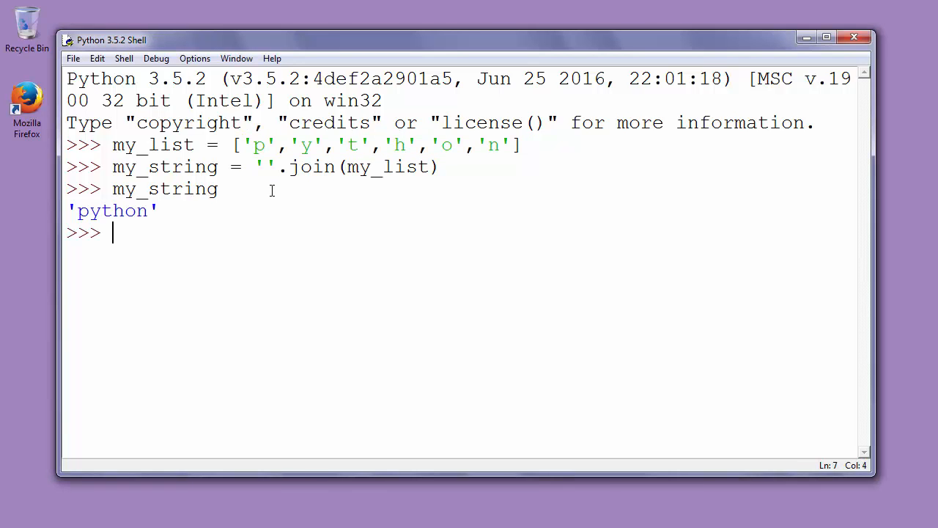
left_click_drag(68, 211, 174, 212)
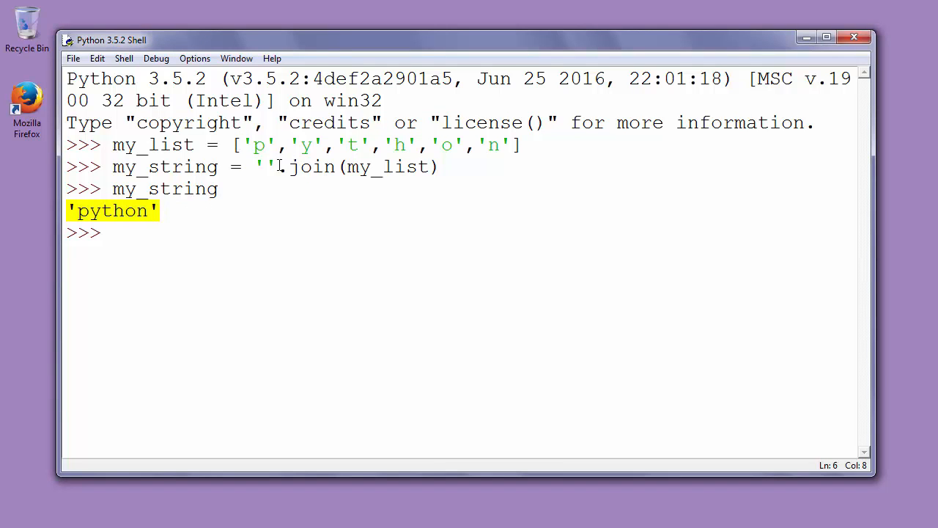
left_click_drag(255, 167, 279, 167)
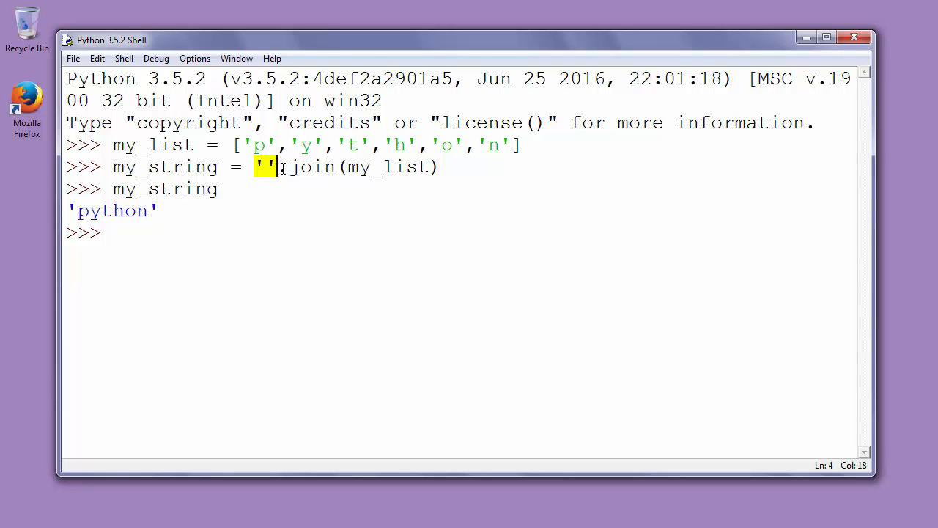
left_click_drag(291, 167, 429, 167)
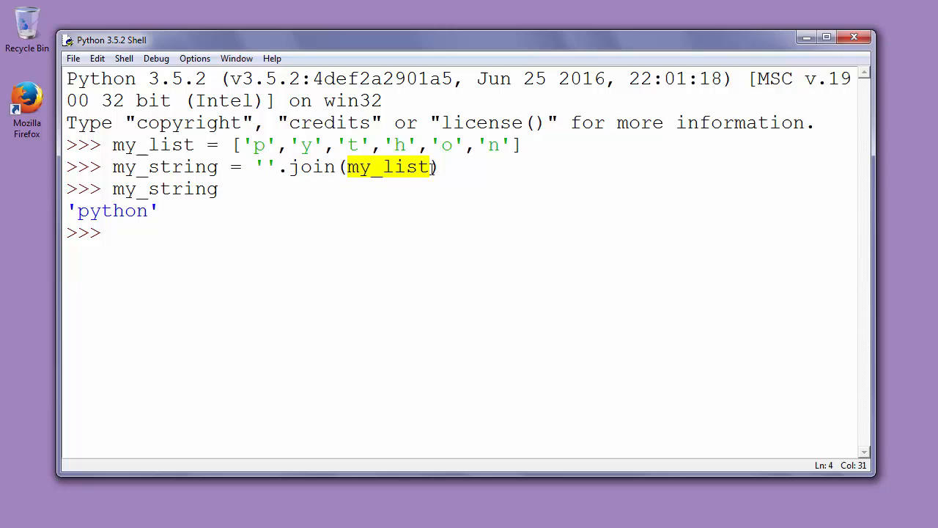
left_click(243, 144)
left_click_drag(243, 144, 509, 144)
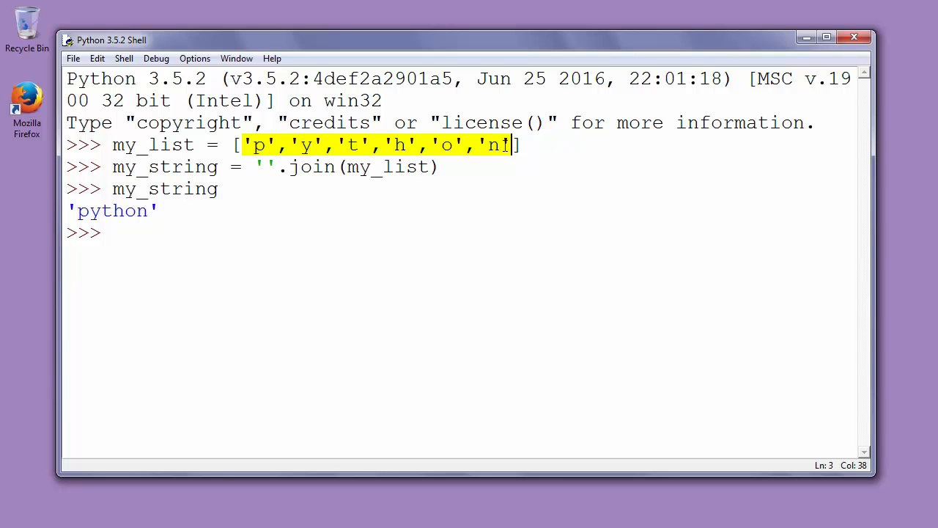
left_click(259, 167)
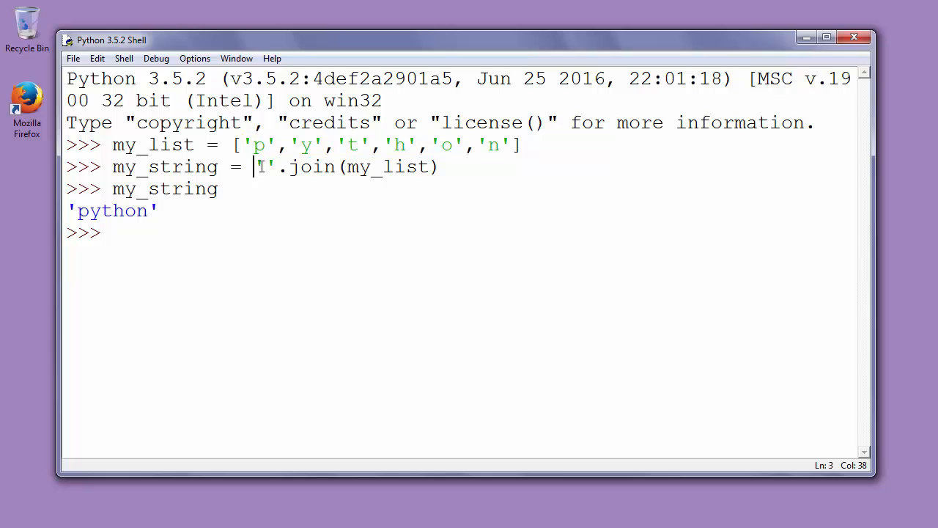
left_click_drag(257, 166, 450, 171)
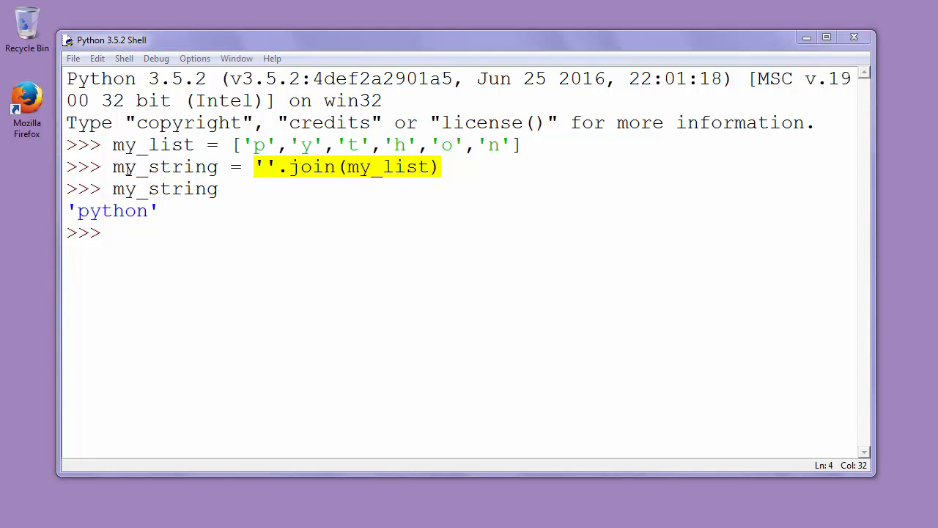
left_click_drag(113, 167, 222, 168)
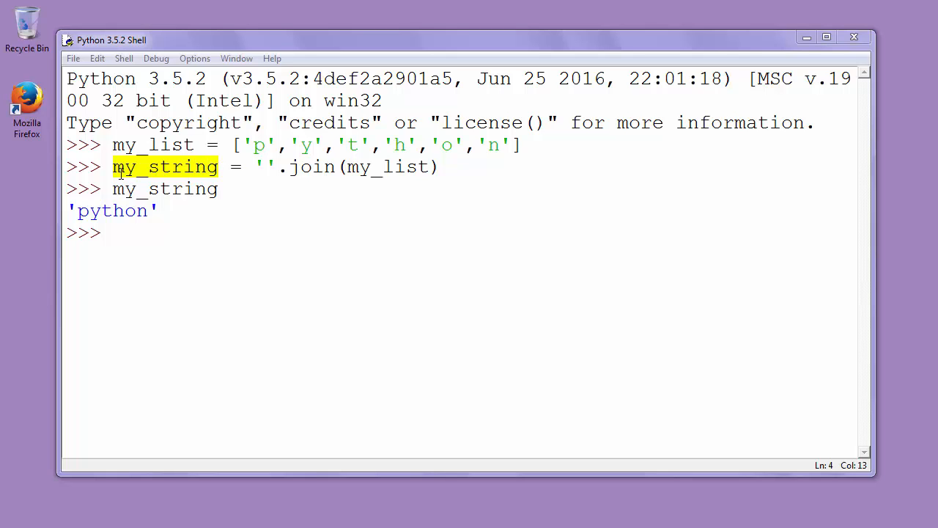
left_click_drag(67, 212, 164, 213)
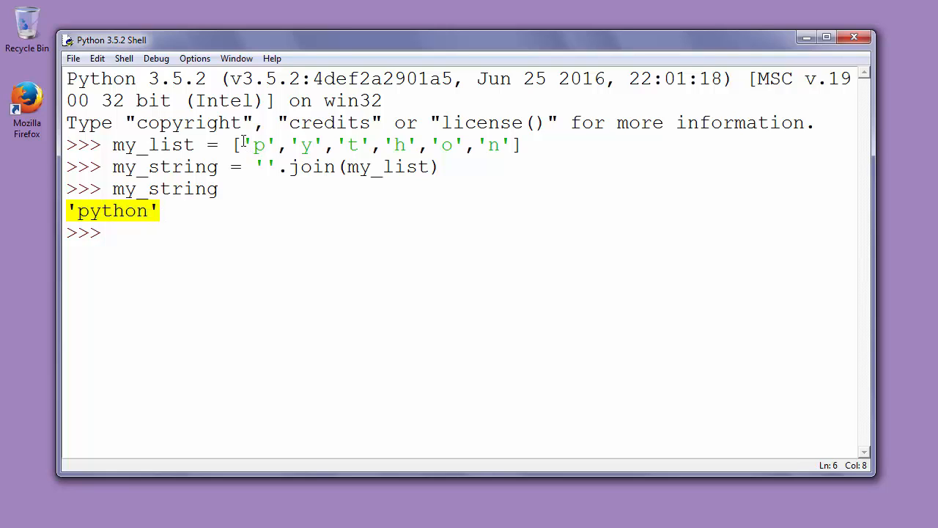
left_click_drag(244, 144, 509, 145)
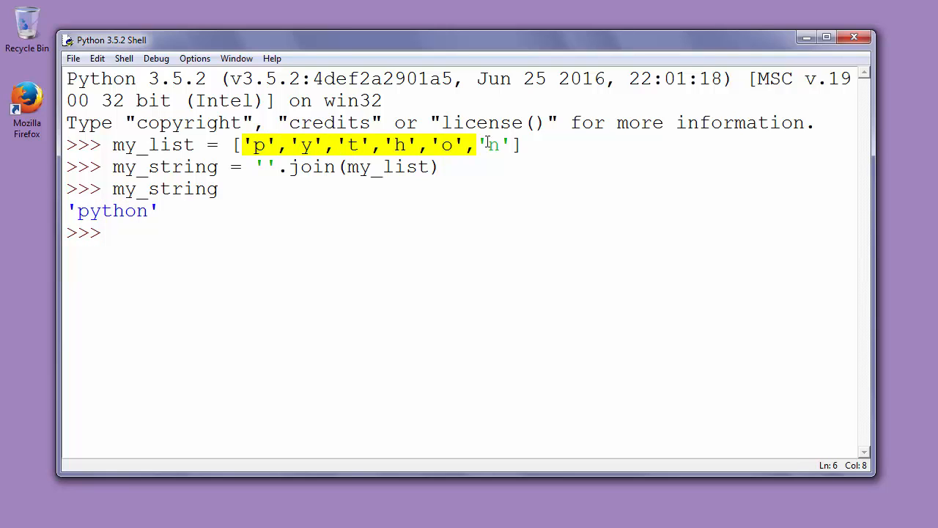